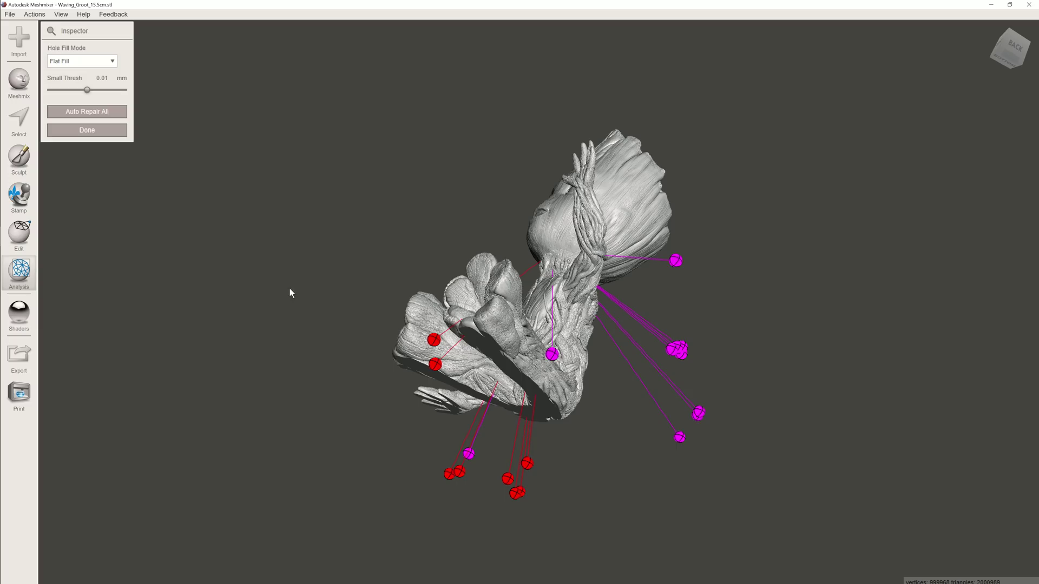
right_click_drag(290, 292, 242, 323)
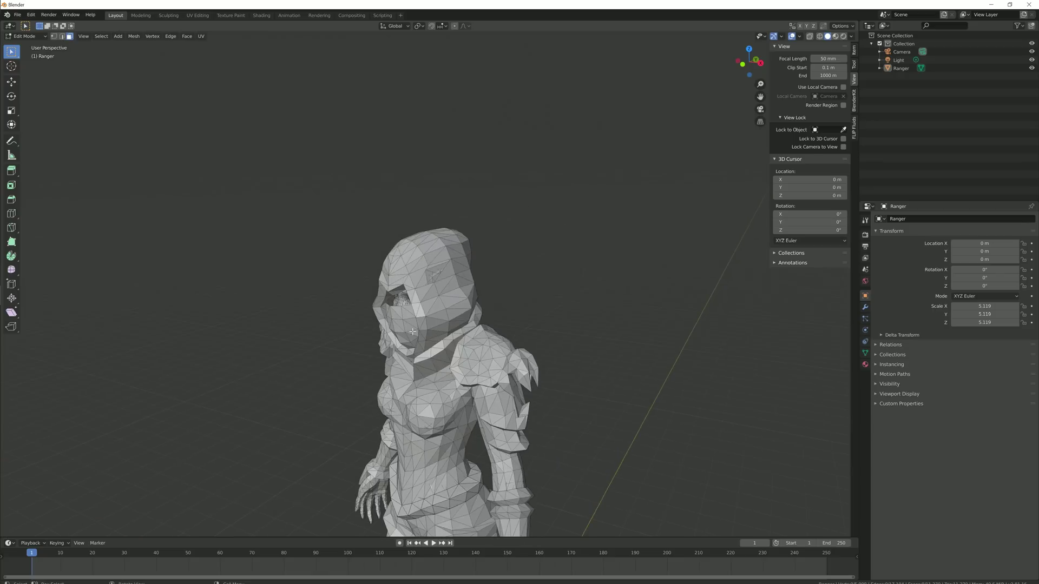
- Turn on the Face Orientation overlay for the Ranger mesh in Blender
scroll(447, 292, "up", 5)
left_click(799, 36)
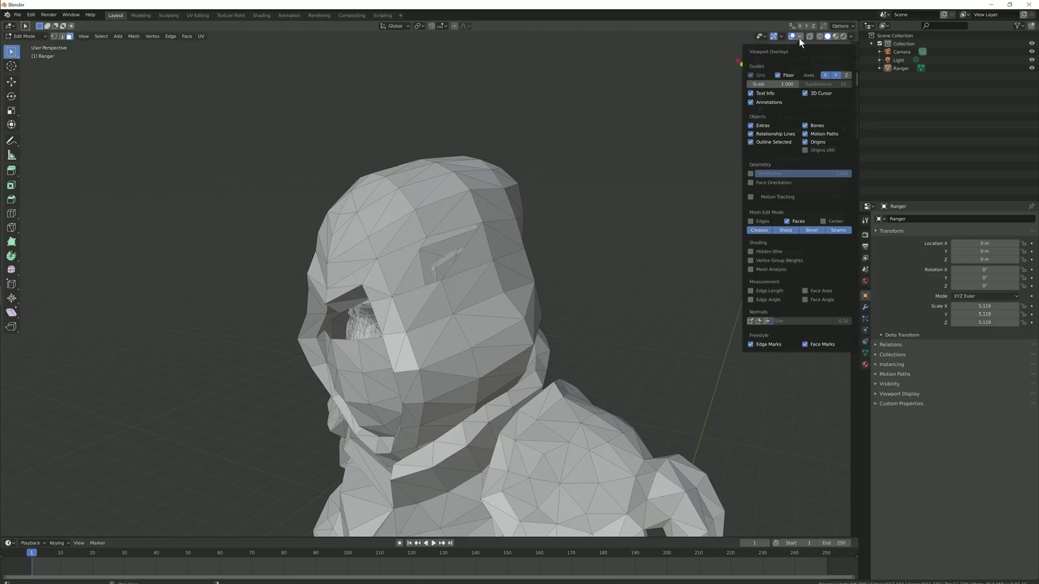
left_click(750, 183)
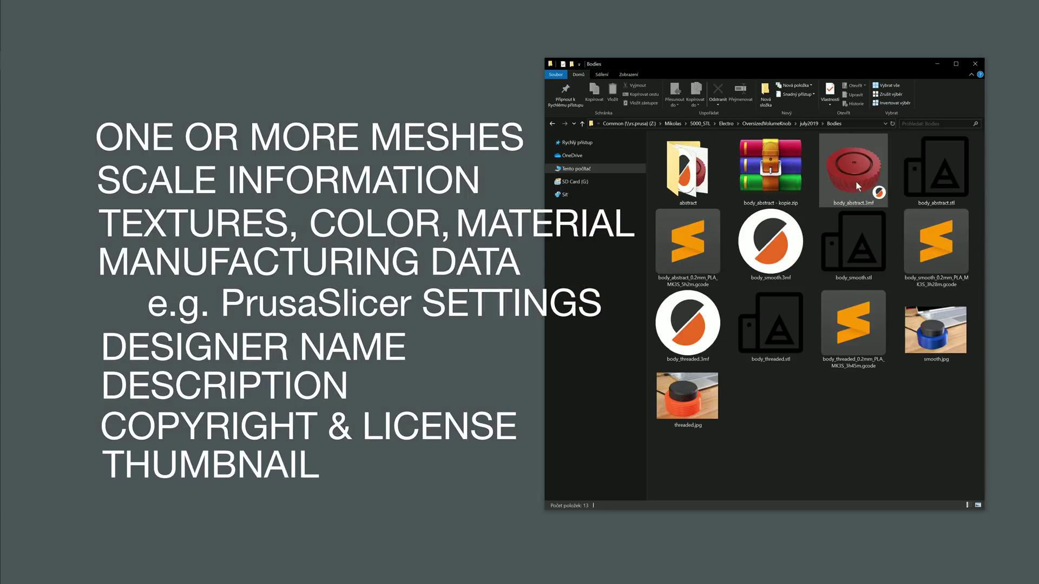
- Look through the XML vertex data of 3dmodel.model, down to the end of the file
left_click(857, 180)
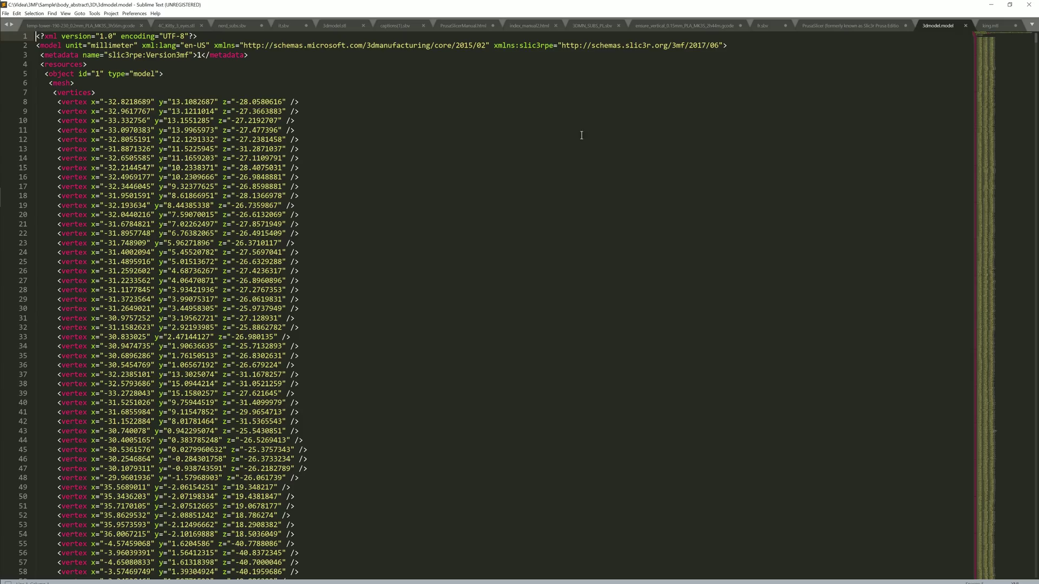
scroll(551, 159, "down", 10)
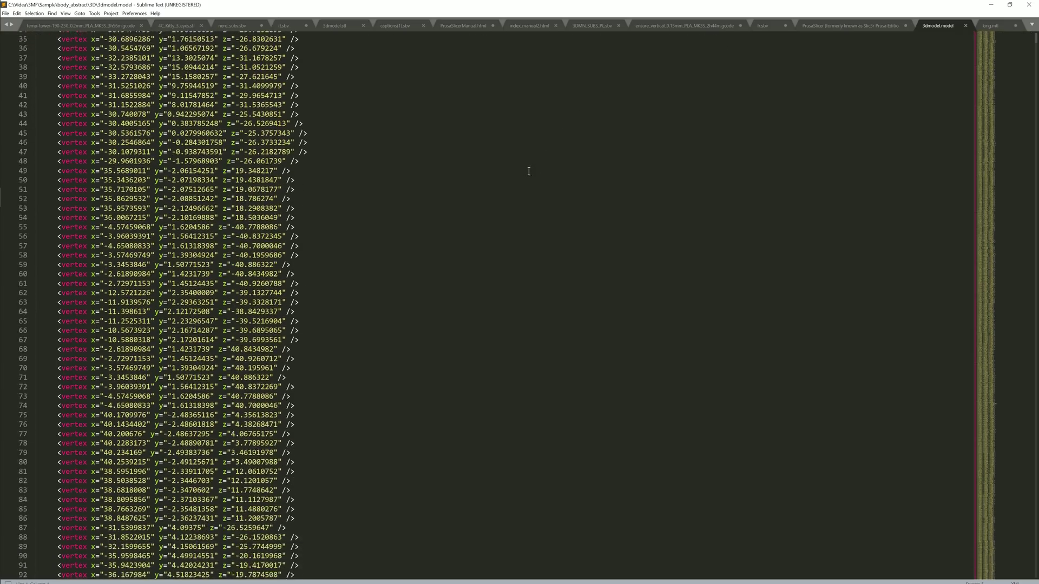
left_click_drag(982, 38, 859, 434)
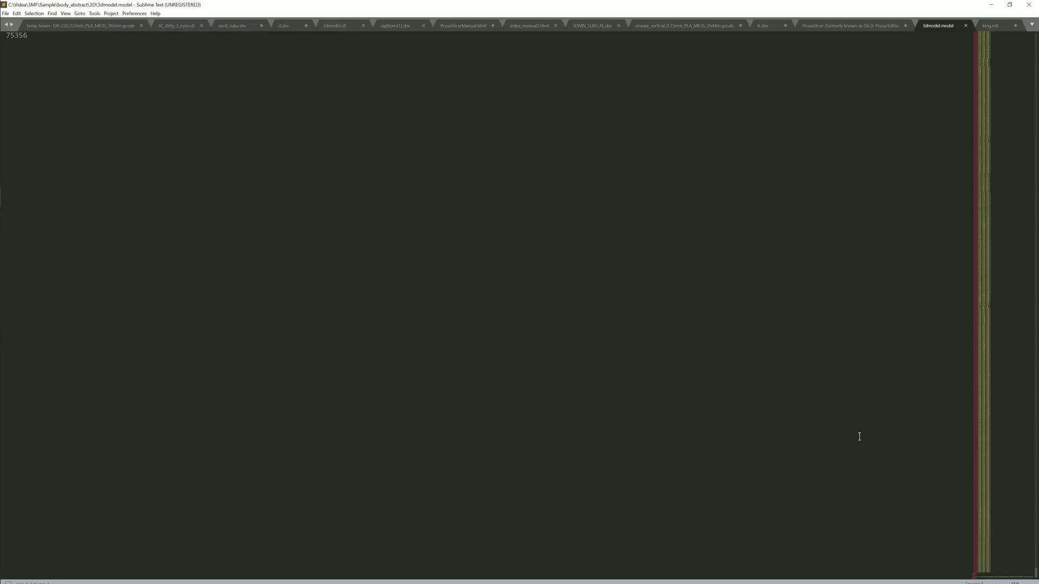
scroll(858, 433, "up", 10)
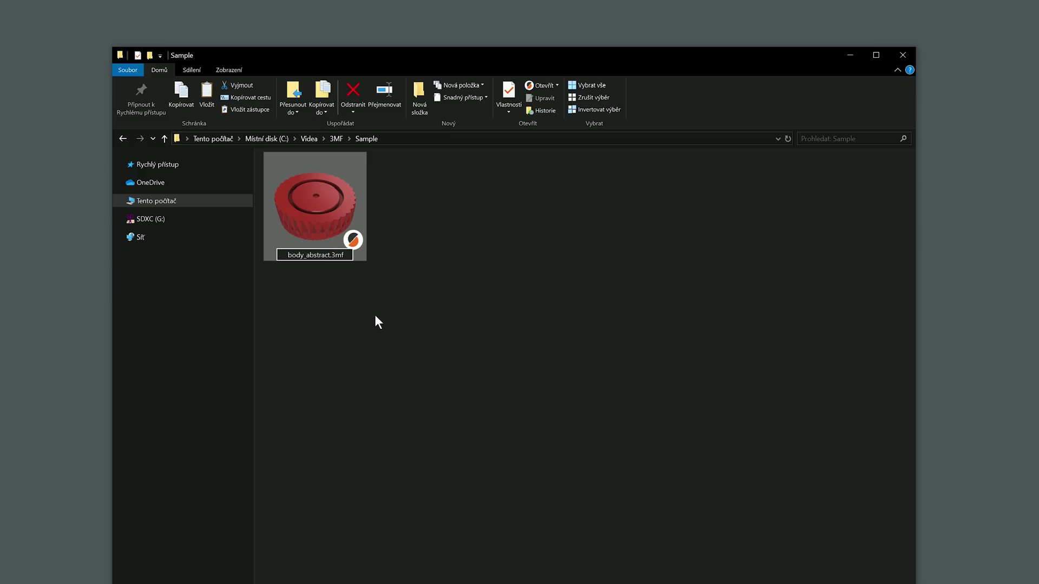
- Change the extension of body_abstract.3mf in the Sample folder to zip
key("shift+End")
type("zip")
key("Return")
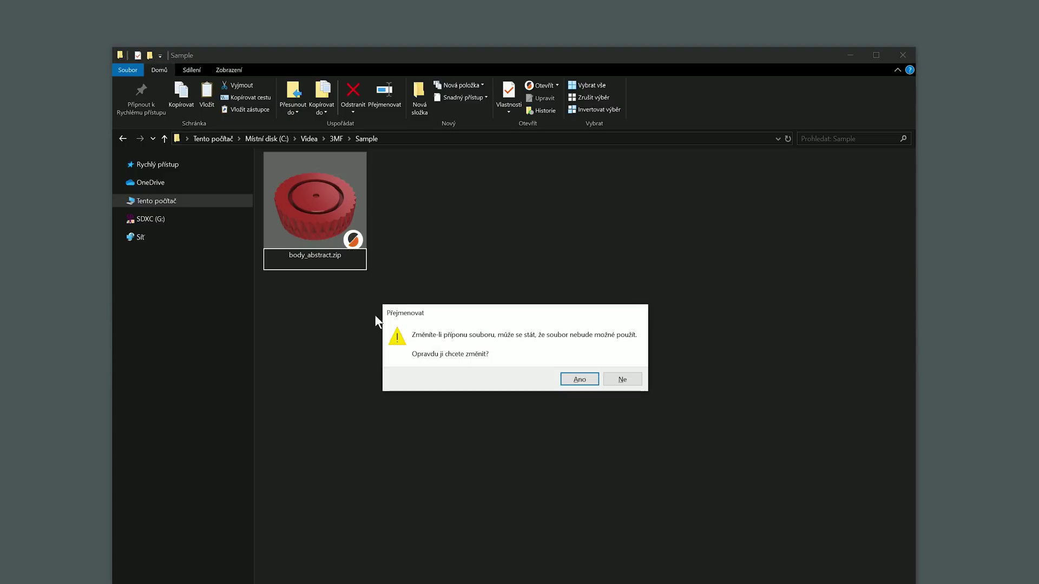
key("Return")
- Extract body_abstract.zip into a folder named body_abstract and open that folder
right_click(327, 234)
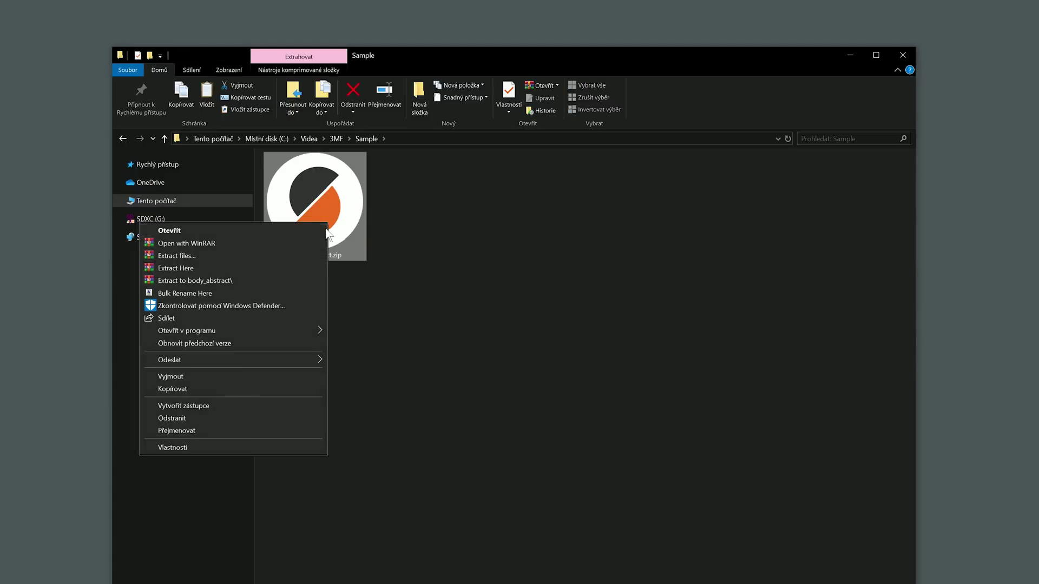
left_click(299, 280)
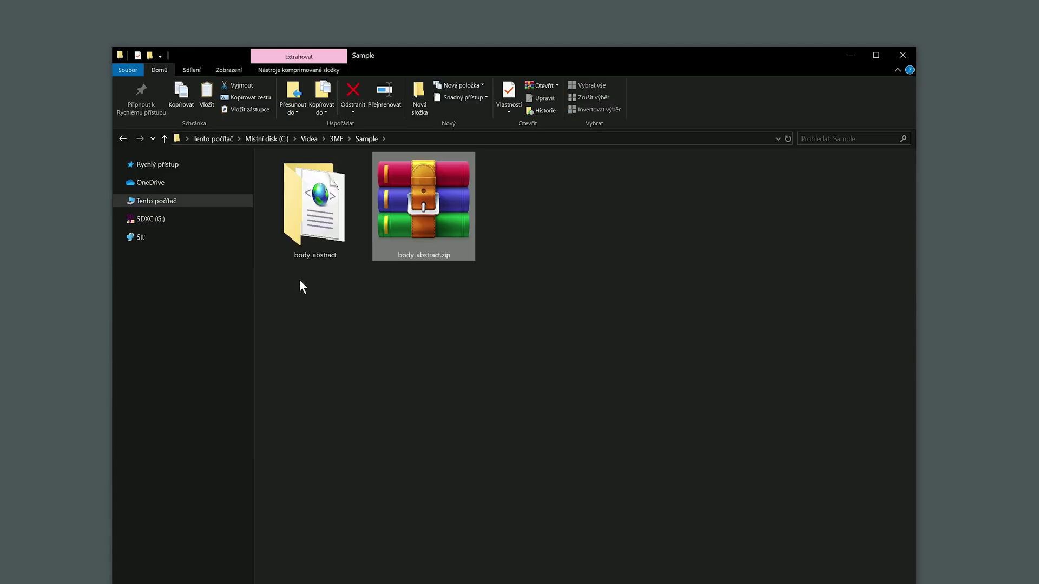
double_click(303, 232)
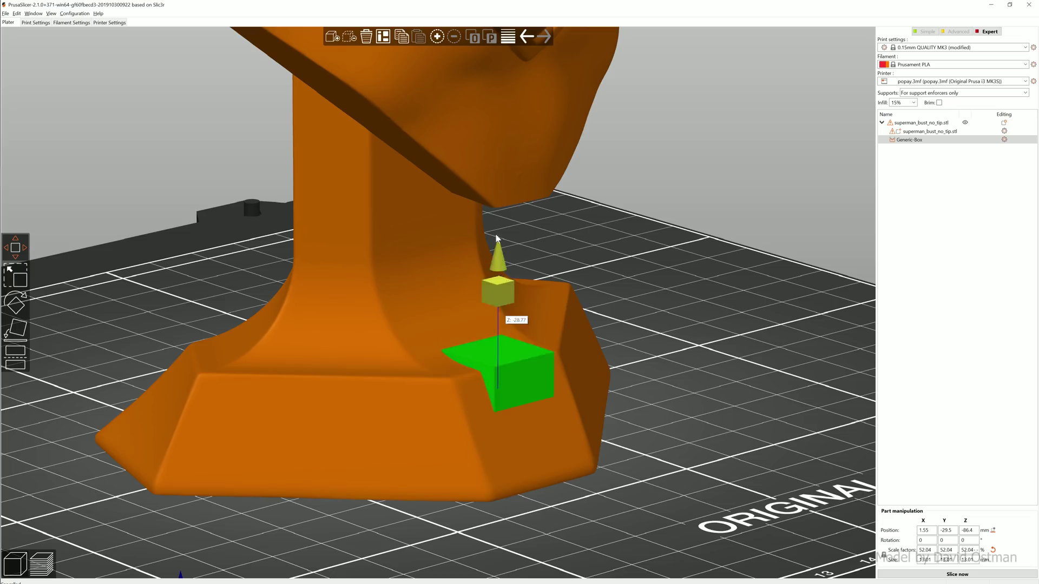
- Raise the Generic-Box support enforcer to sit directly under the lowest tip of the bust's chest
left_click_drag(496, 238, 500, 131)
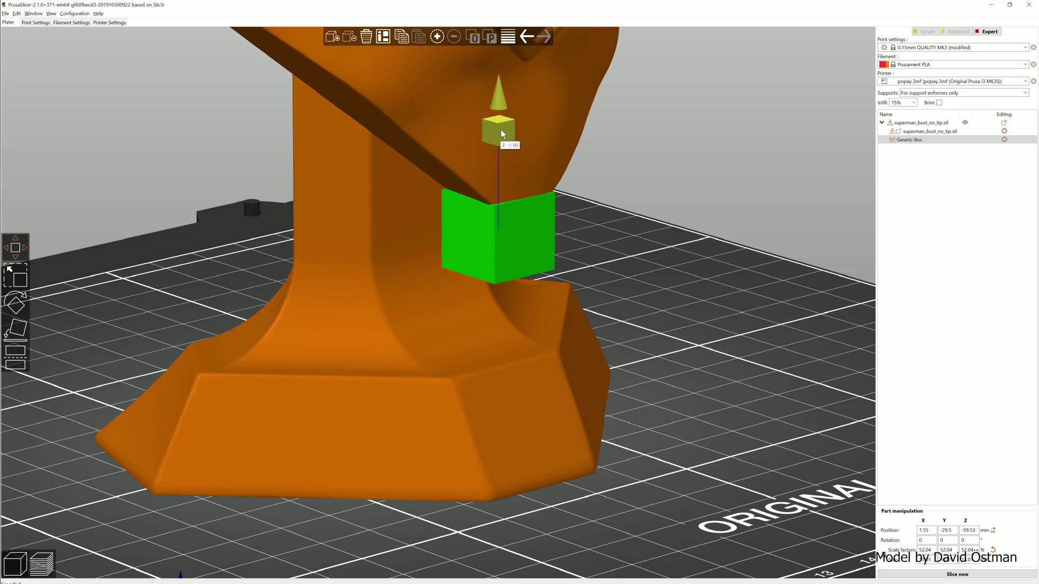
key("Tab")
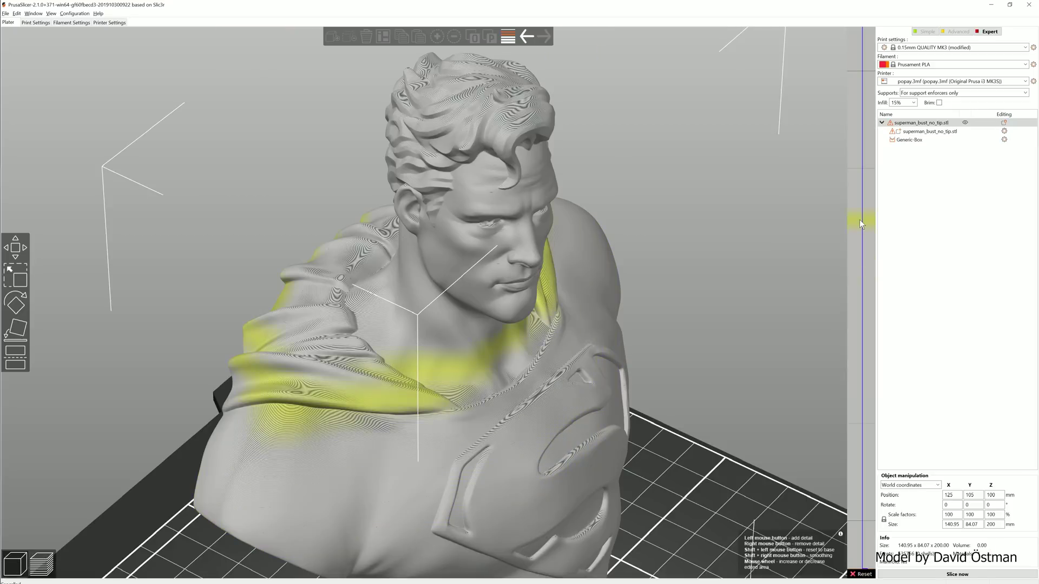
- Adjust the variable layer height along the bust's upper part, from the shoulders up to the head
left_click_drag(859, 219, 855, 145)
left_click_drag(857, 59, 857, 58)
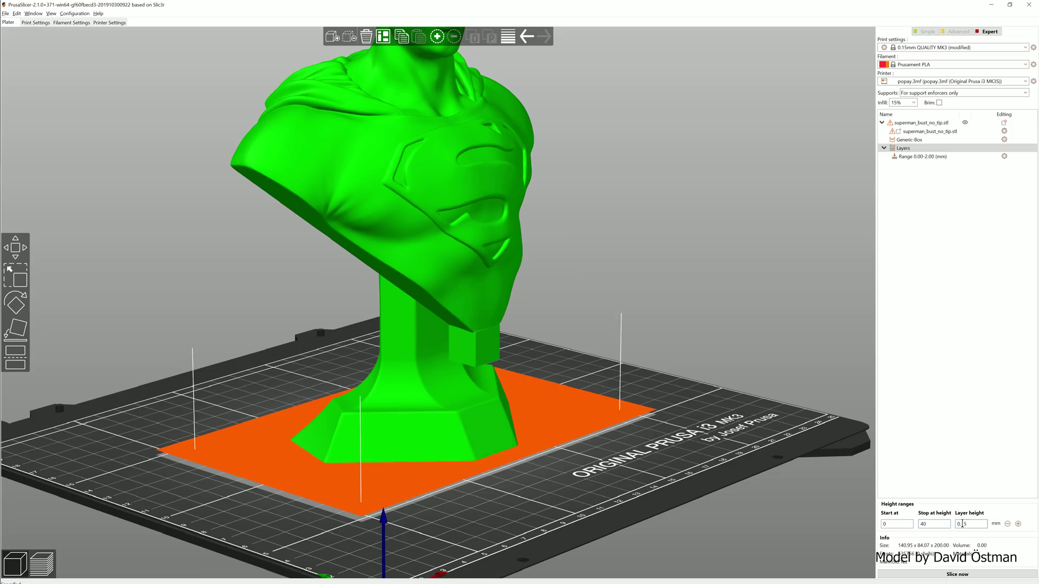
- Set the bust's height range modifier to stop at 40 mm
left_click(967, 524)
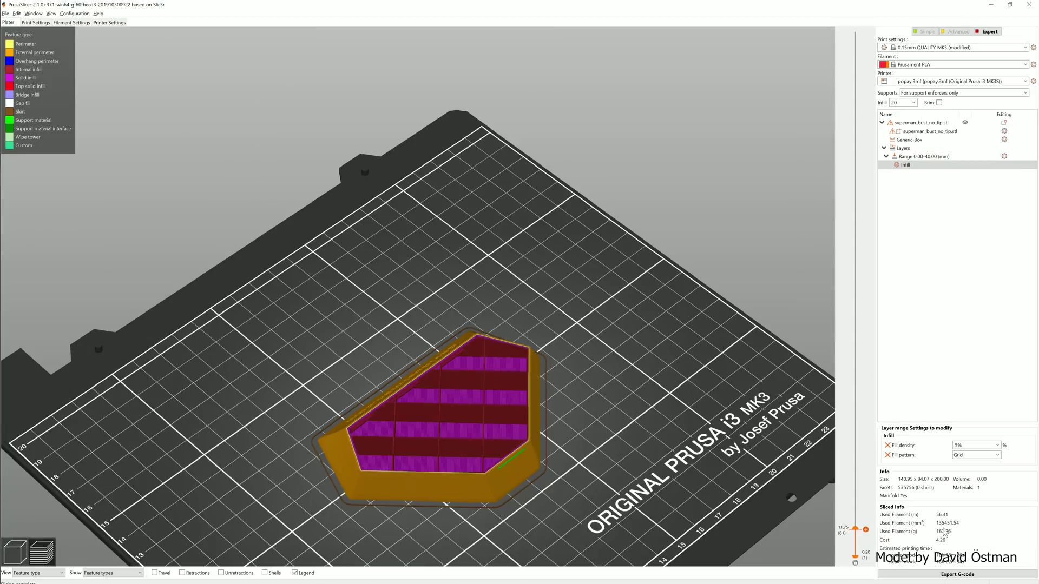
- Examine the sliced superman bust in the preview, moving up through its layers
key("Up")
key("Up")
key("Up")
key("Up")
key("Up")
key("Up")
key("Up")
key("Up")
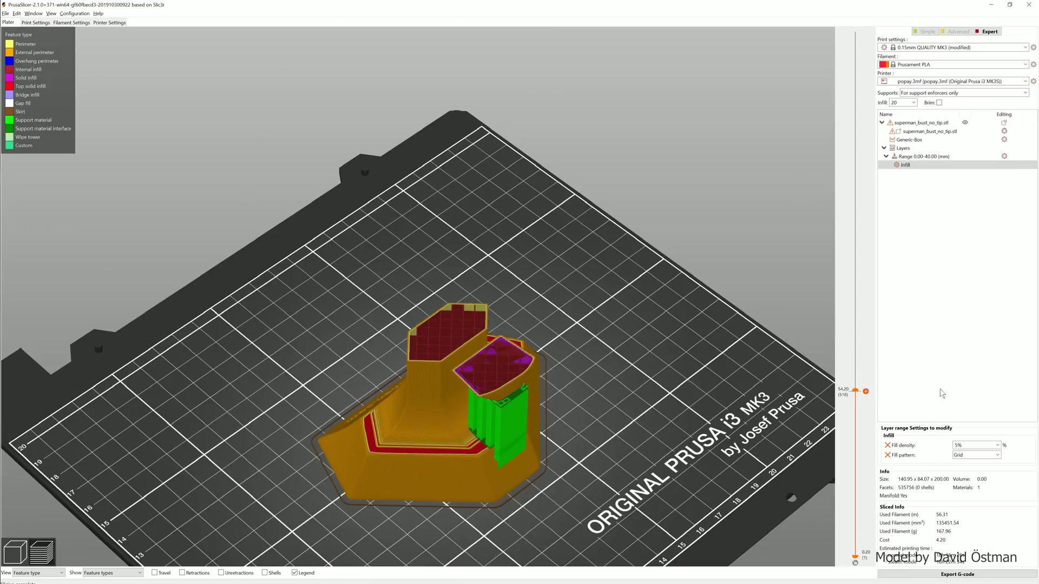
key("Up")
key("Up")
key("Up")
key("Up")
key("Up")
key("Up")
key("Up")
key("Up")
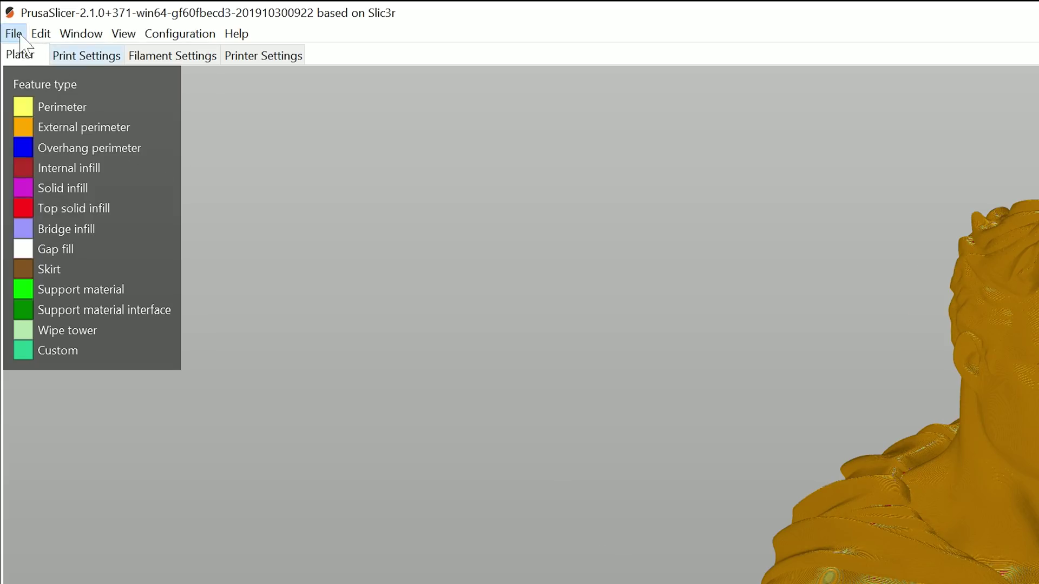
left_click(20, 35)
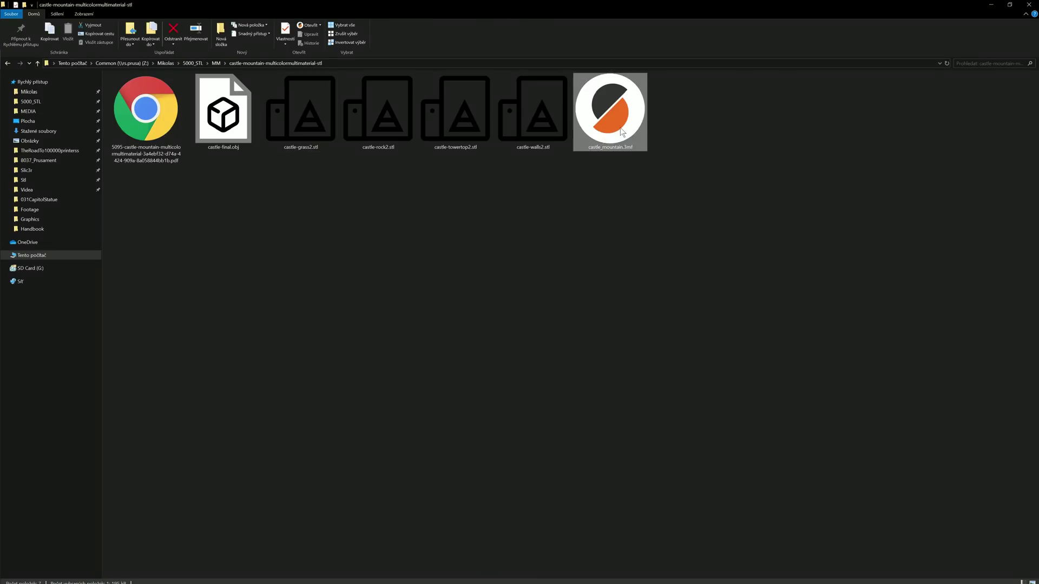
- Open castle_mountain.3mf from the castle-mountain-multicolormultimaterial-stl folder in PrusaSlicer
double_click(623, 133)
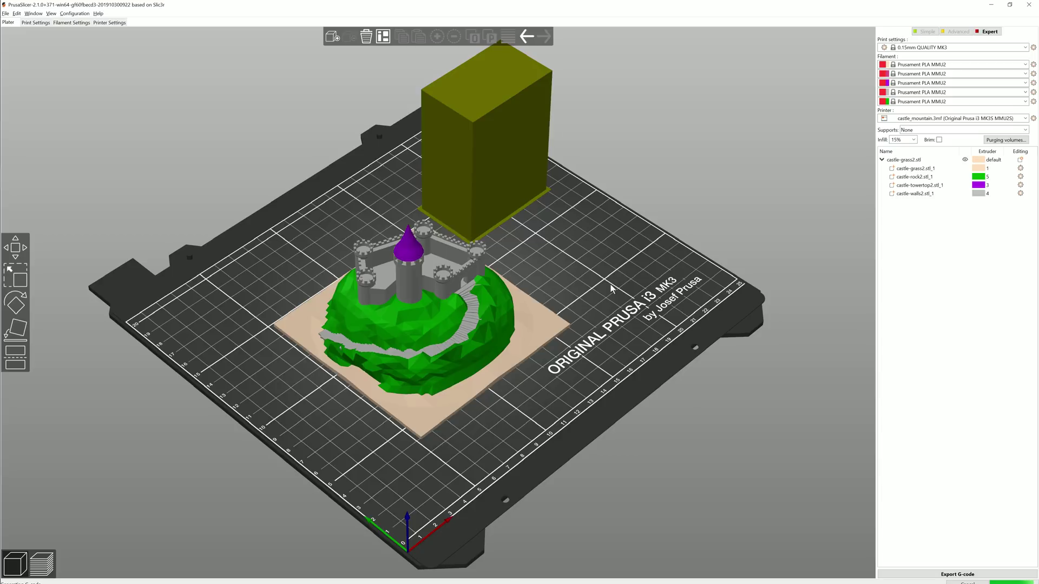
left_click_drag(613, 289, 603, 277)
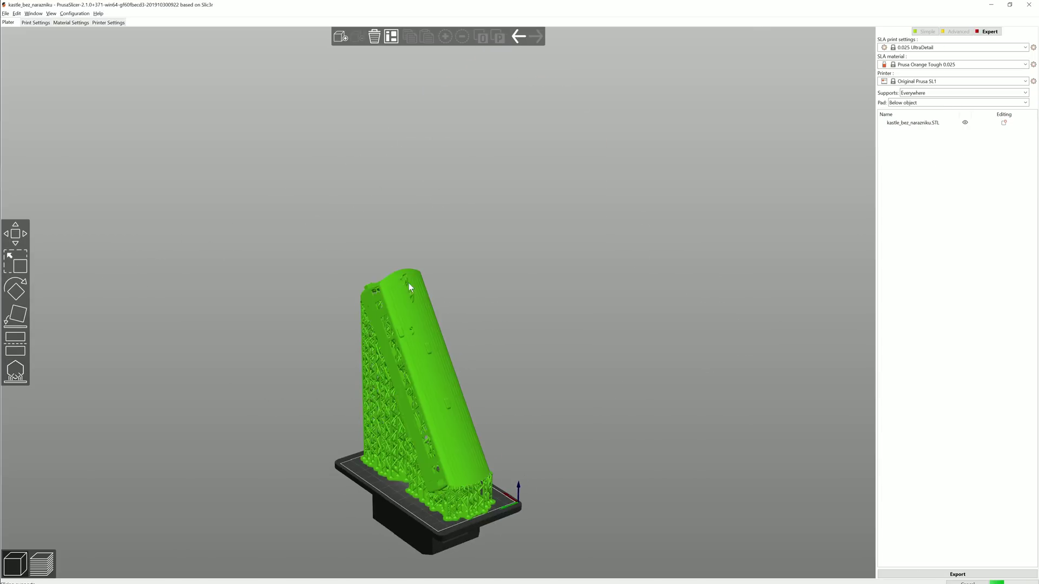
left_click_drag(354, 185, 583, 187)
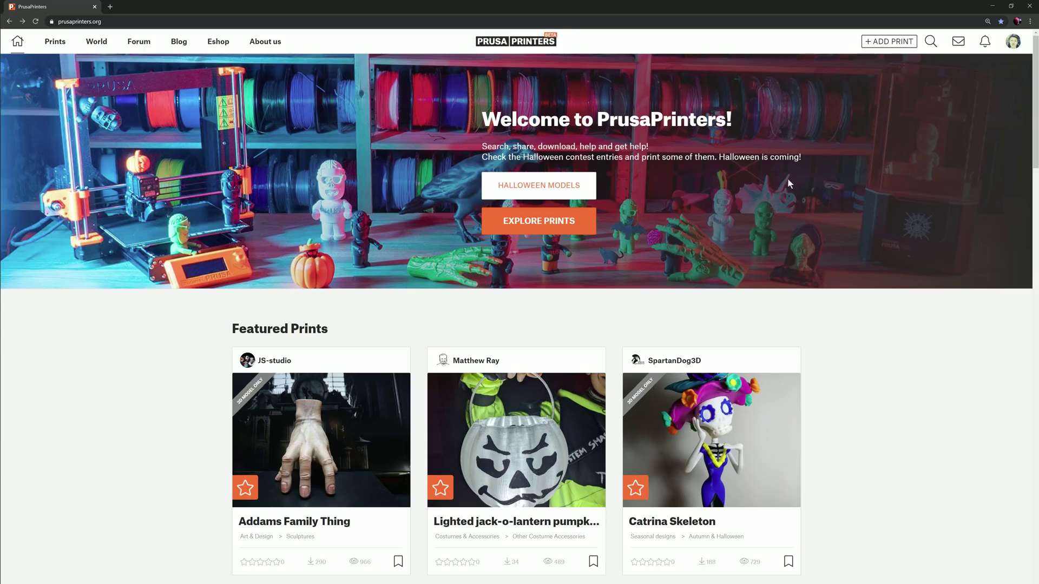
- Start creating a new print on the PrusaPrinters website
left_click(874, 47)
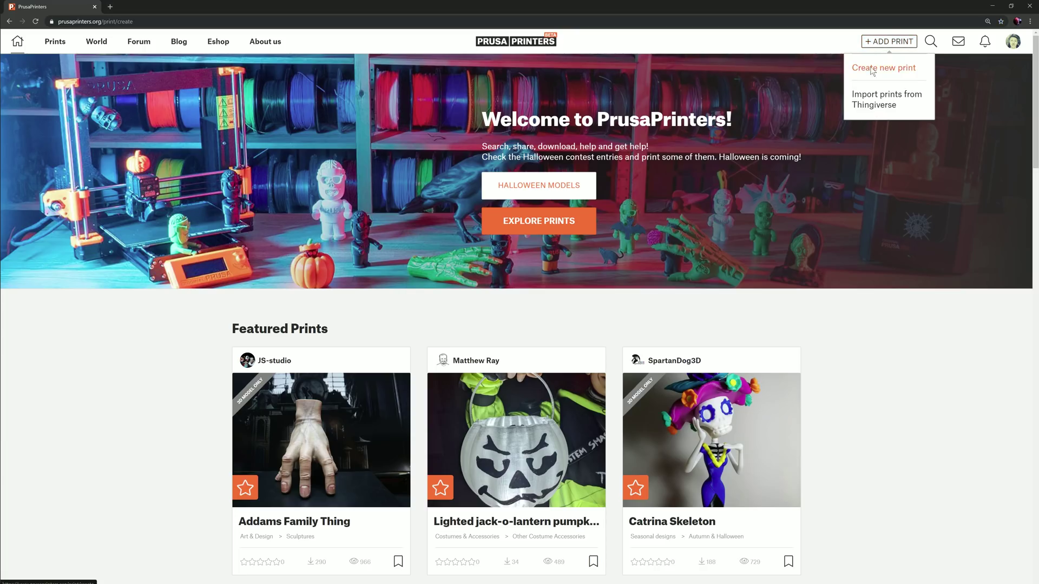
left_click(871, 69)
key("alt+Tab")
left_click_drag(213, 184, 496, 196)
key("alt+Tab")
left_click(211, 194)
scroll(449, 348, "down", 10)
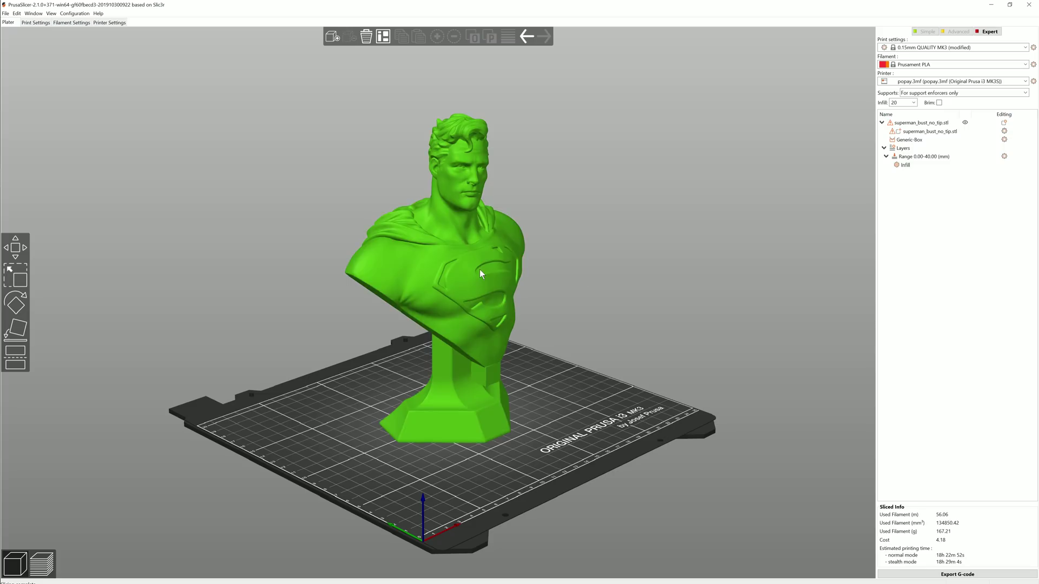
- Start exporting the superman bust as an STL file from PrusaSlicer
left_click(479, 269)
right_click(480, 270)
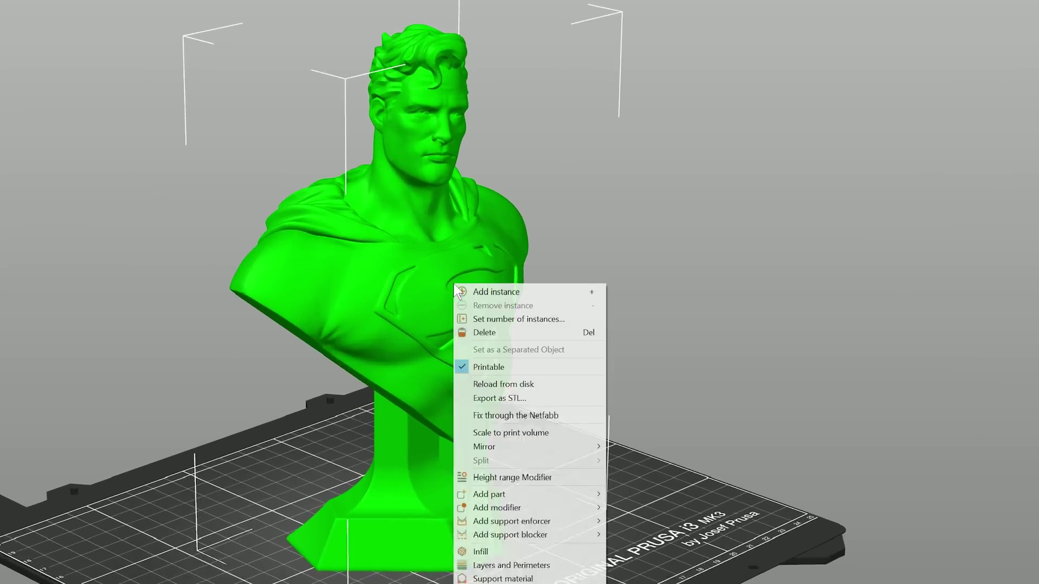
left_click(521, 411)
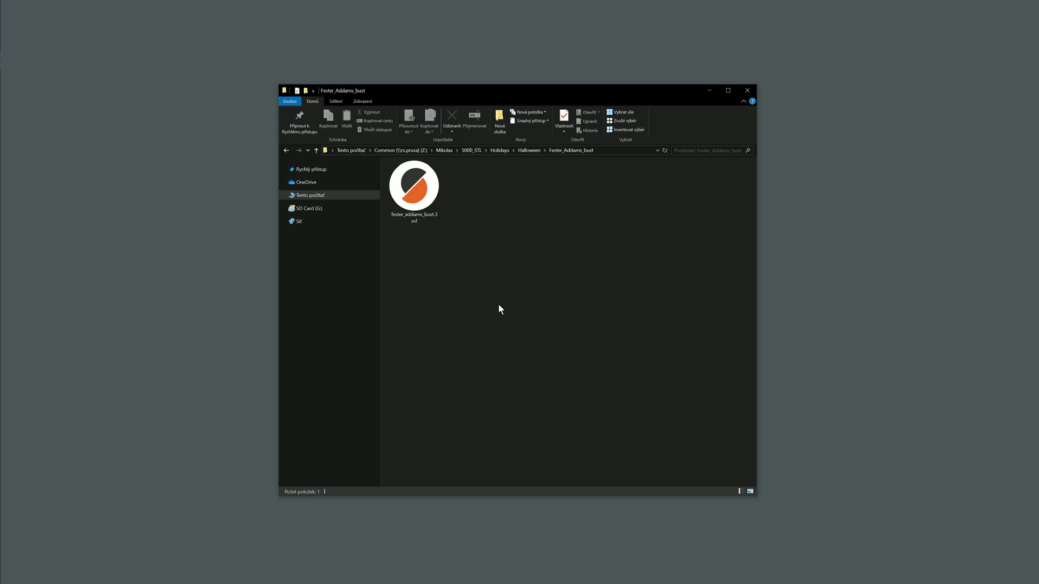
- Open fester_addams_bust.3mf from the Fester_Addams_bust folder and check the bust's variable layer heights
double_click(407, 198)
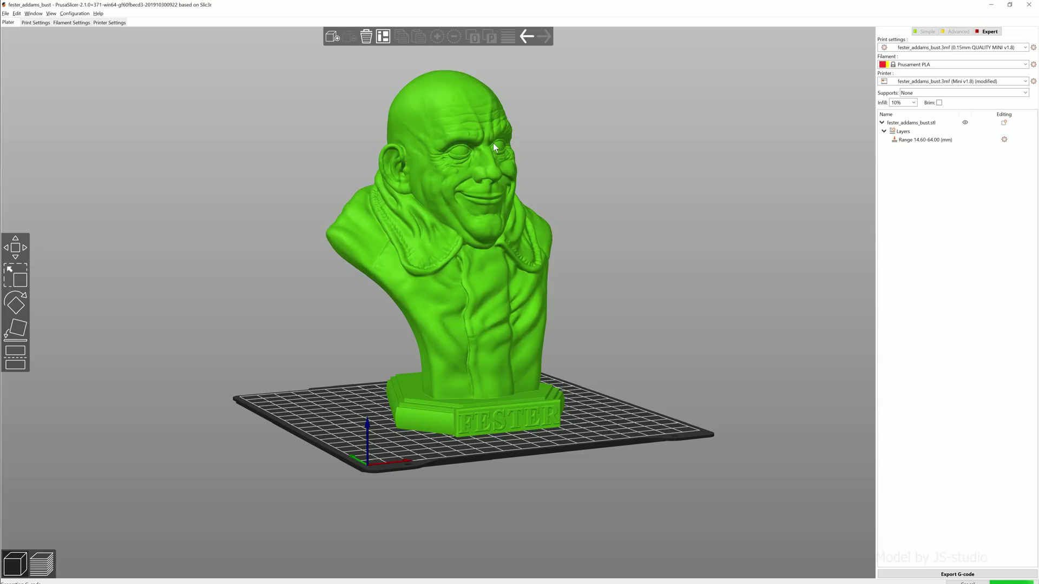
left_click(508, 37)
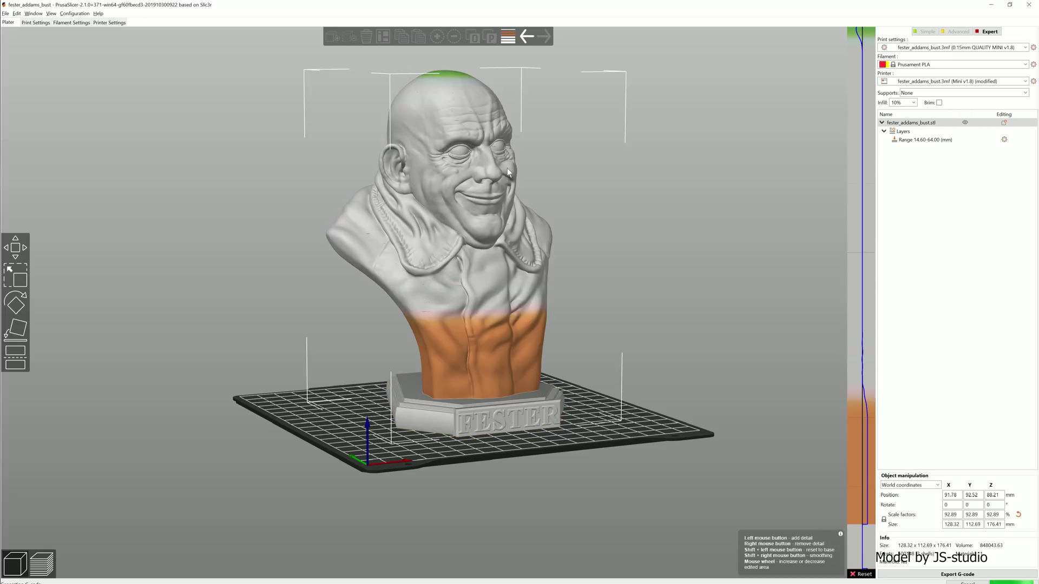
left_click(508, 38)
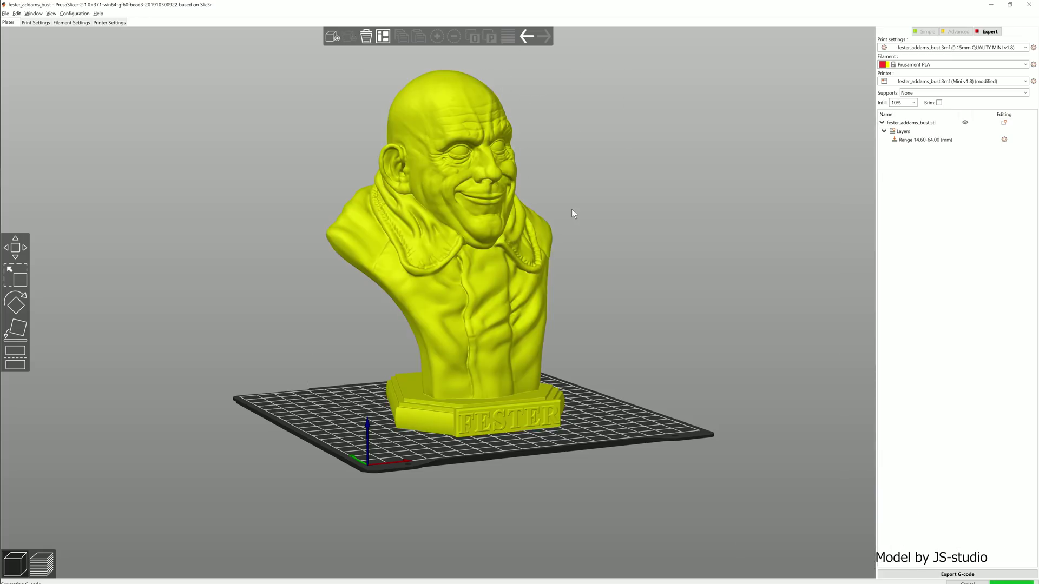
- Change the filament preset to Prusament ASA
left_click(920, 65)
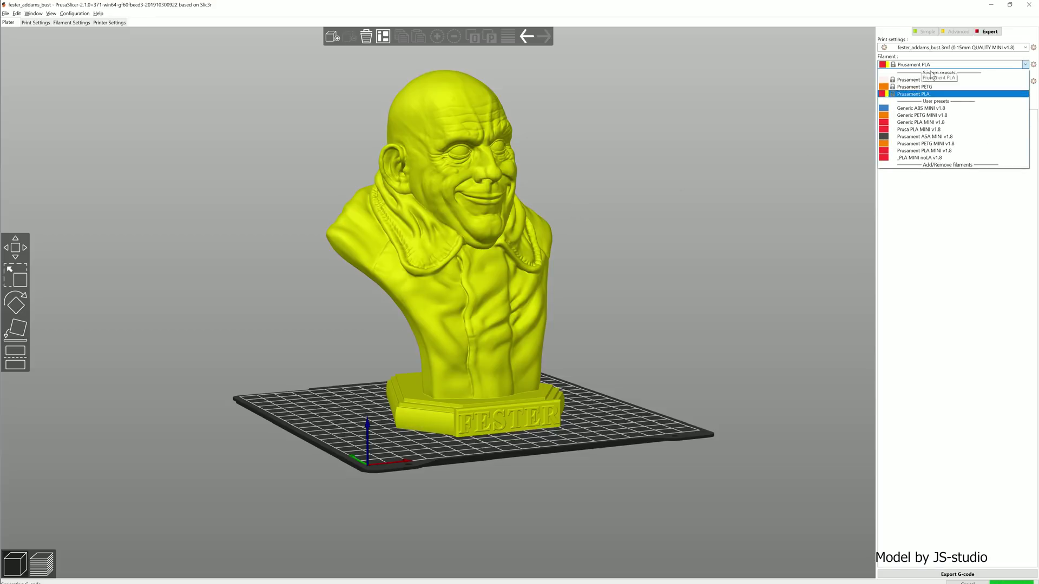
left_click(946, 82)
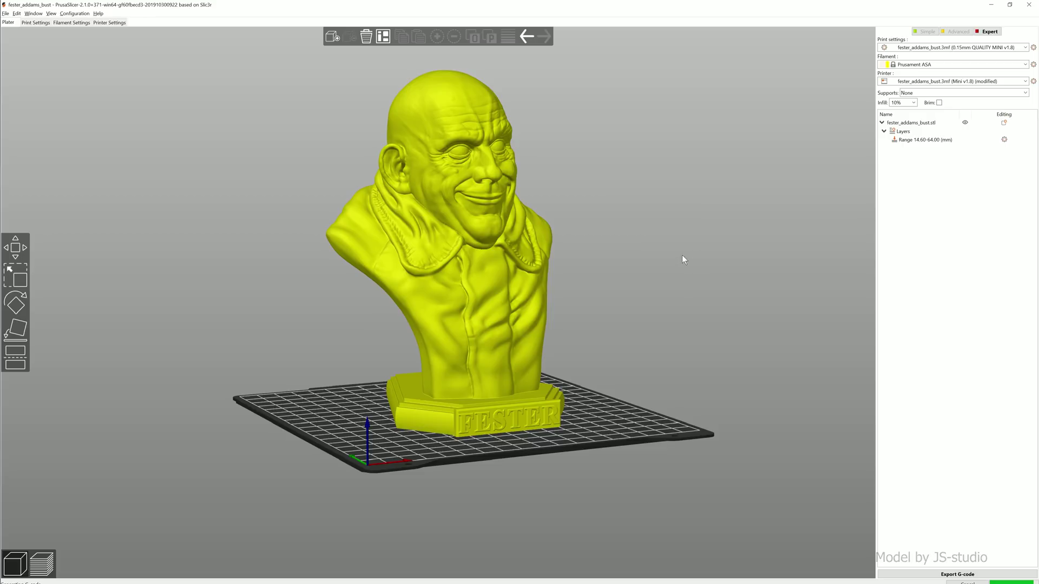
- Load fester_addams_bust.3mf from the desktop into Cura
left_click_drag(711, 514, 386, 360)
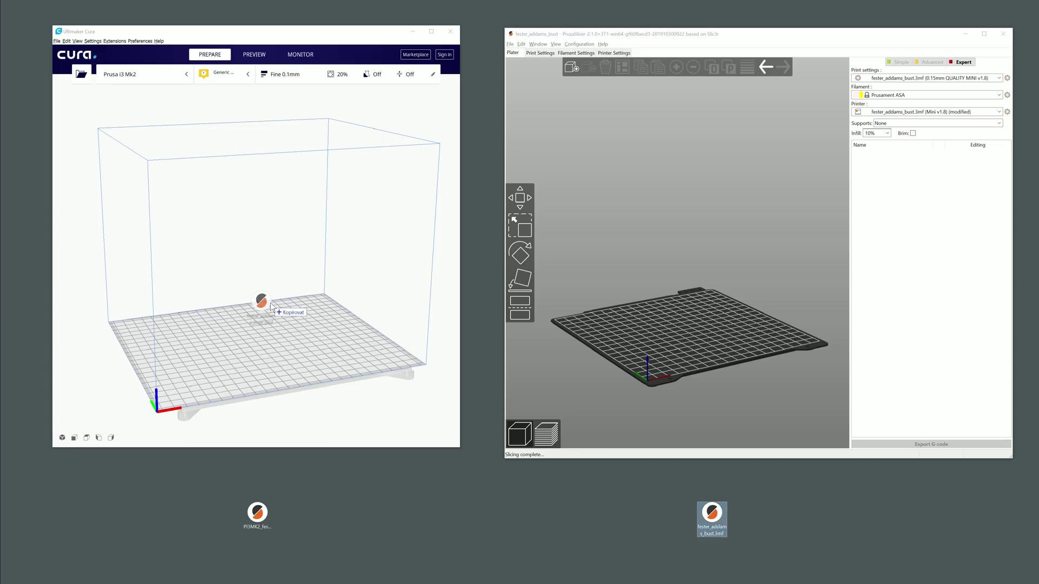
left_click_drag(270, 303, 271, 303)
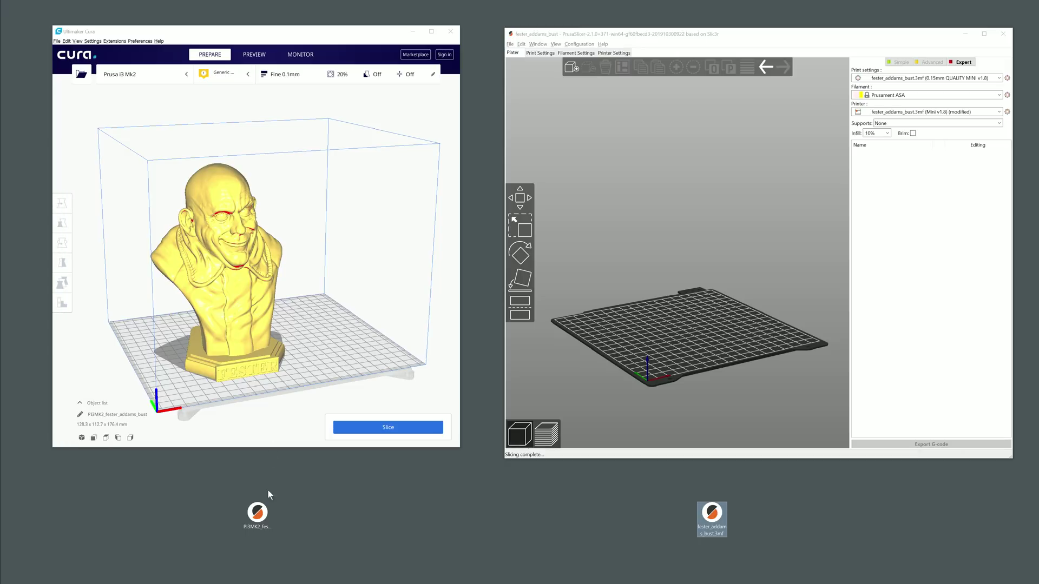
- Load the PI3MK2_fester_addams_bust 3MF file from the desktop into PrusaSlicer and arrange the model on the bed
left_click_drag(651, 323, 698, 304)
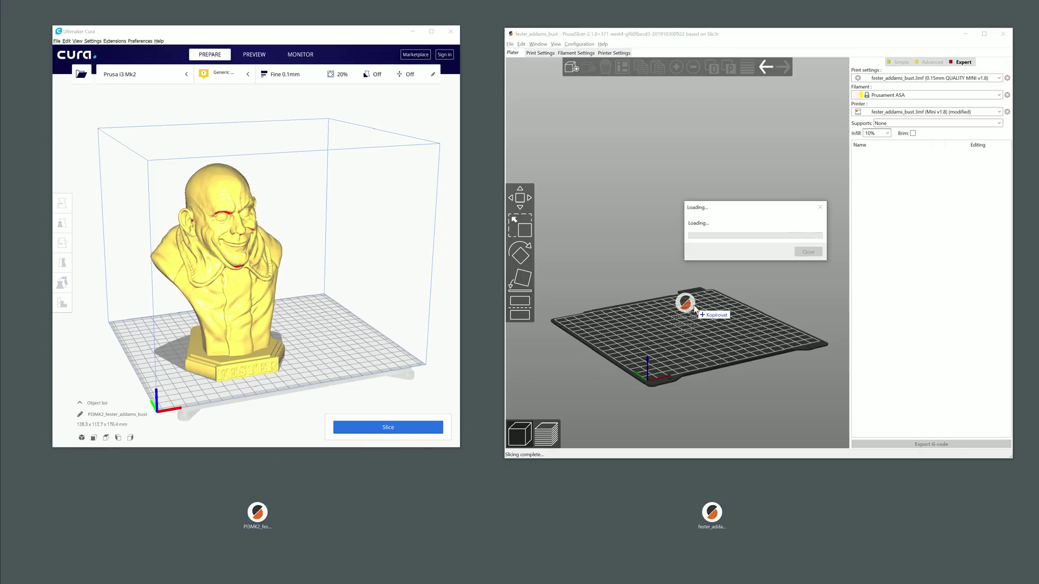
left_click(743, 371)
key("a")
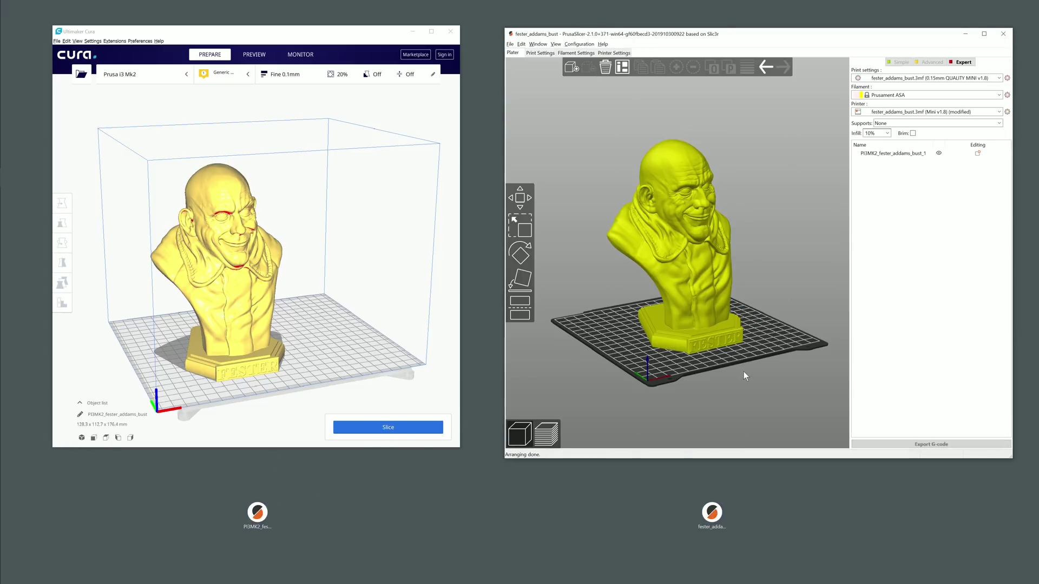